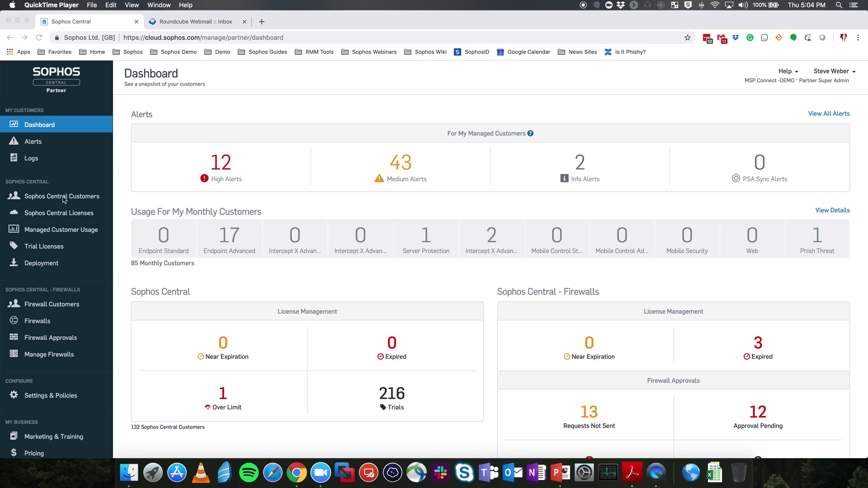
# - Search the customers list by name and open the Lab 4 customer's admin console
pyautogui.click(72, 198)
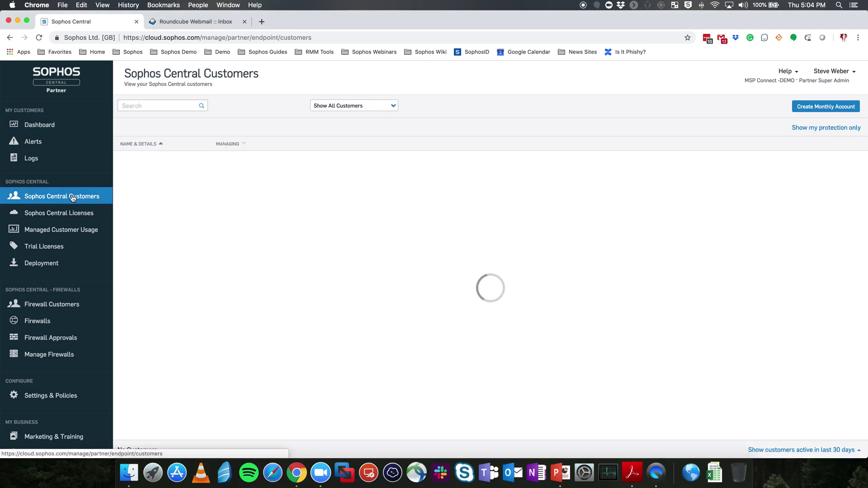
pyautogui.click(155, 107)
pyautogui.write('steve')
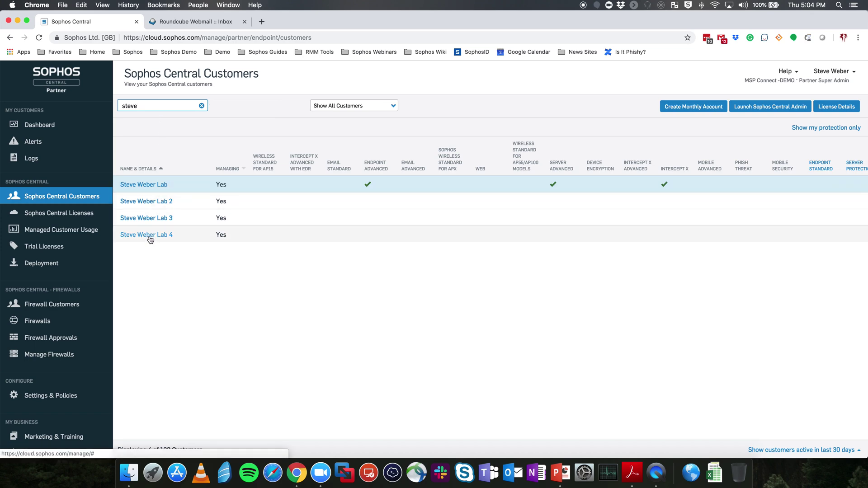
pyautogui.click(261, 235)
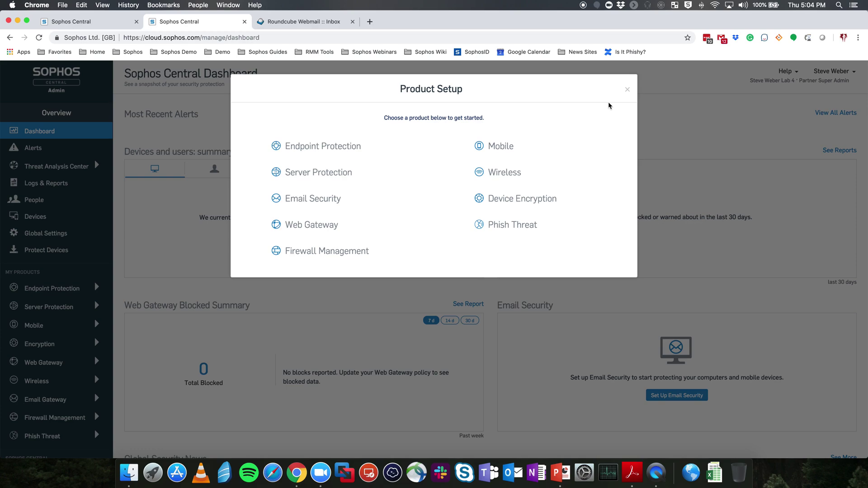
# - Dismiss the Product Setup prompt and open the customer's People page
pyautogui.click(626, 90)
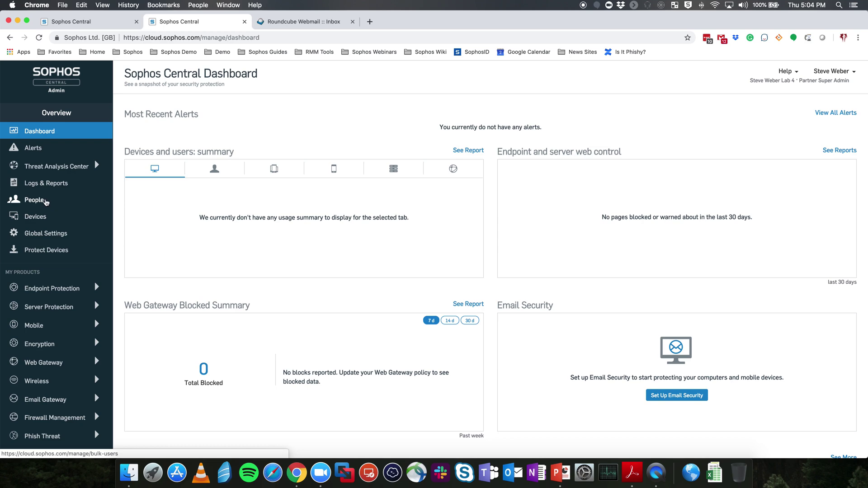
pyautogui.click(46, 201)
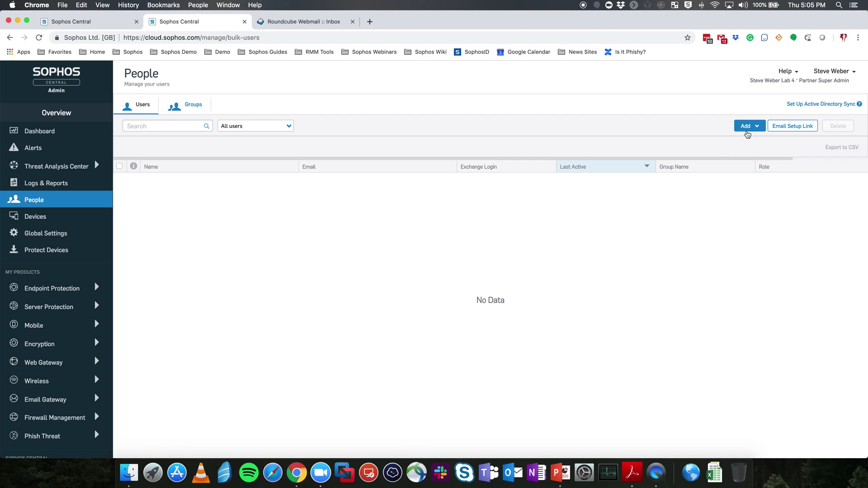
# - Add a single user with the user's full name, the Admin role and their e-mail address, and save
pyautogui.click(755, 128)
pyautogui.click(751, 140)
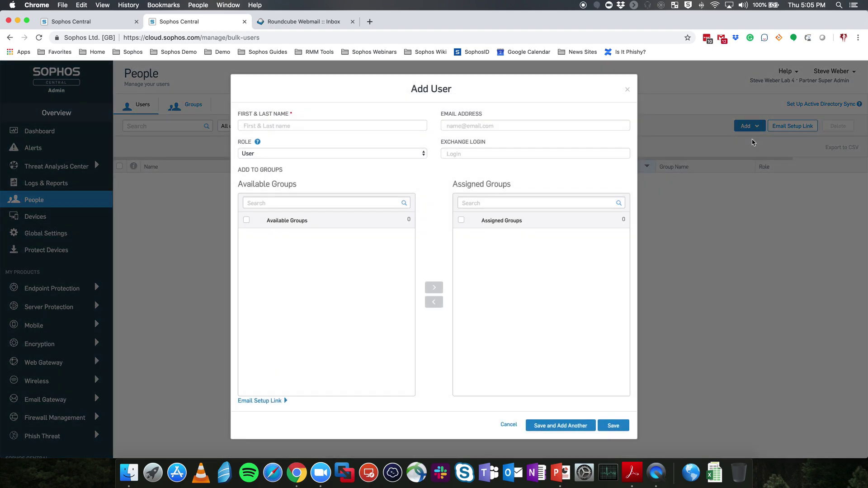
pyautogui.click(347, 126)
pyautogui.write('Steve Lab')
pyautogui.press('Tab')
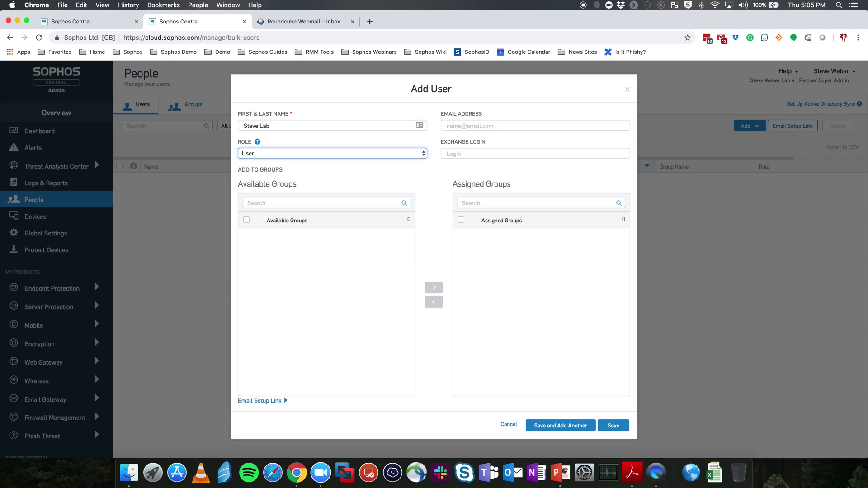
pyautogui.click(279, 153)
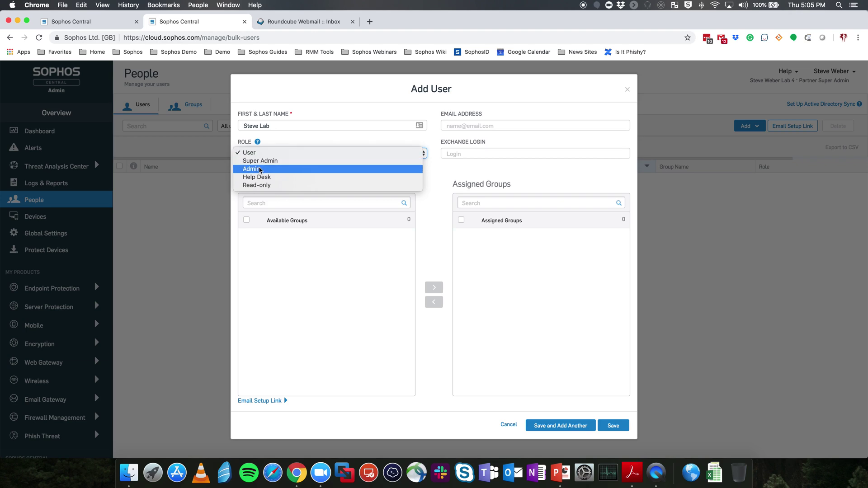
pyautogui.click(260, 169)
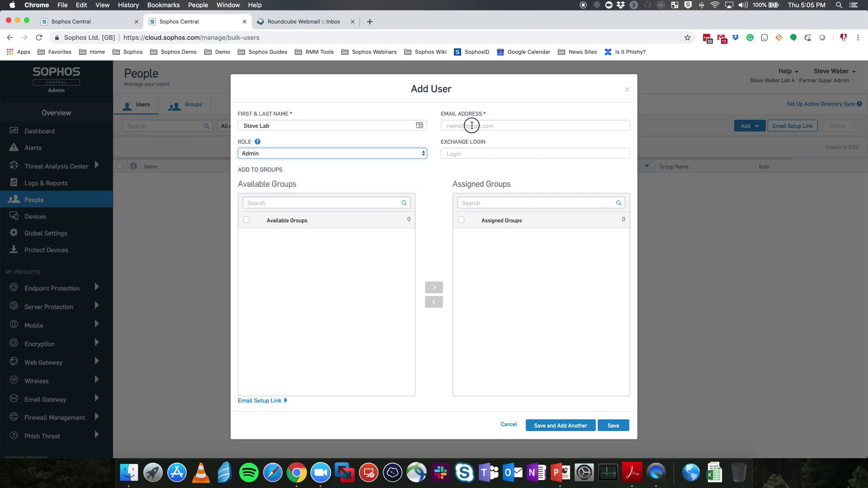
pyautogui.click(471, 125)
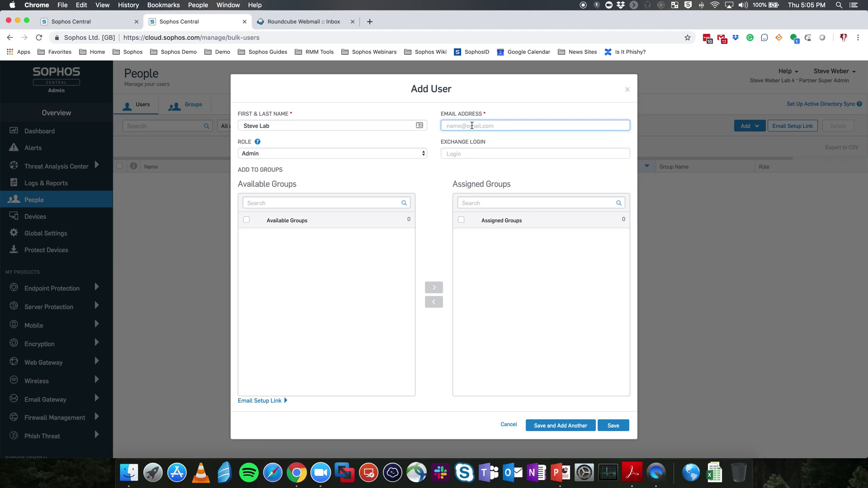
pyautogui.click(612, 427)
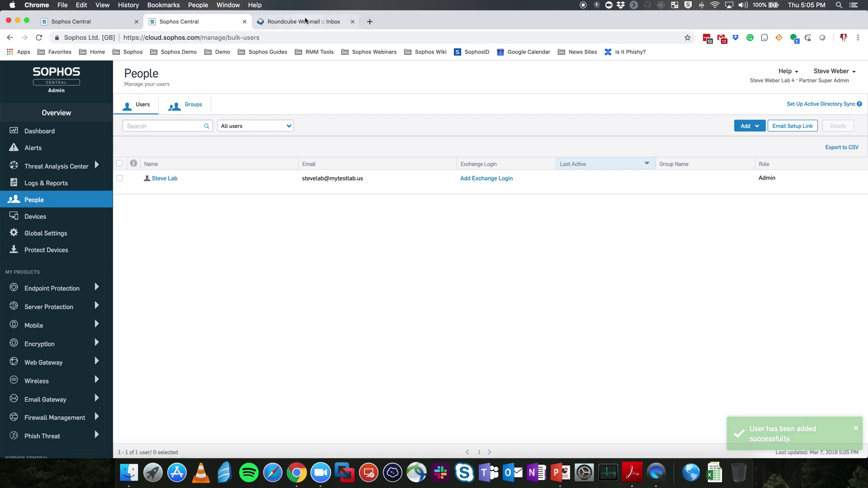
# - Refresh the Roundcube inbox and open the Welcome to Sophos Central message
pyautogui.click(296, 21)
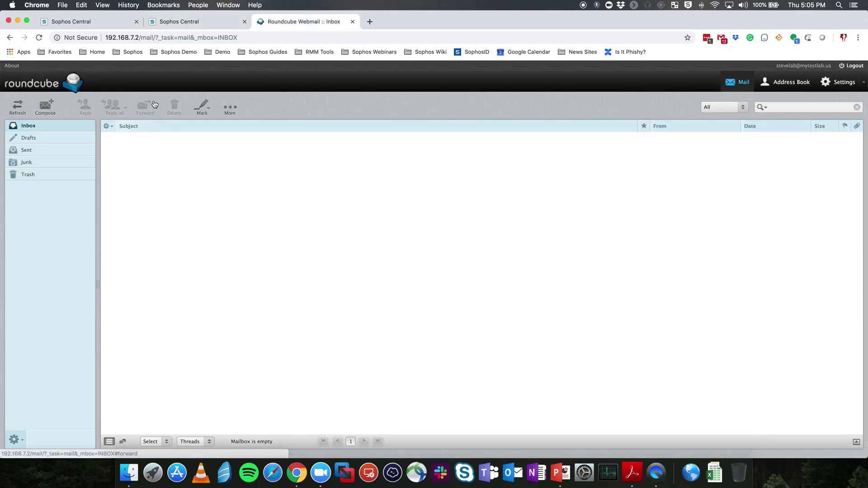
pyautogui.click(17, 107)
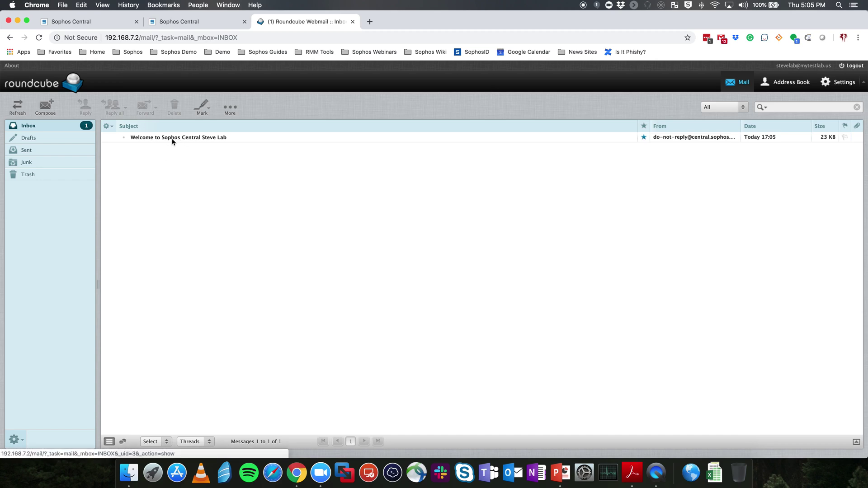
pyautogui.click(223, 141)
pyautogui.doubleClick(224, 141)
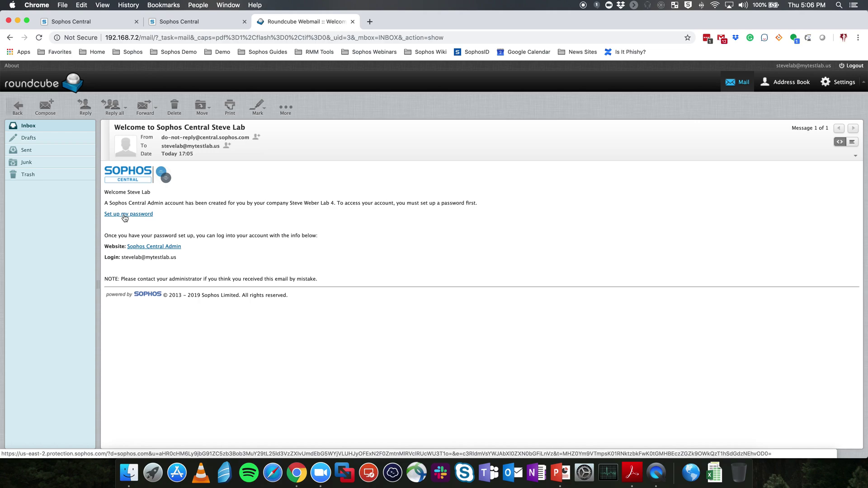
# - Log out of the customer's Sophos Central console and close that tab
pyautogui.click(193, 23)
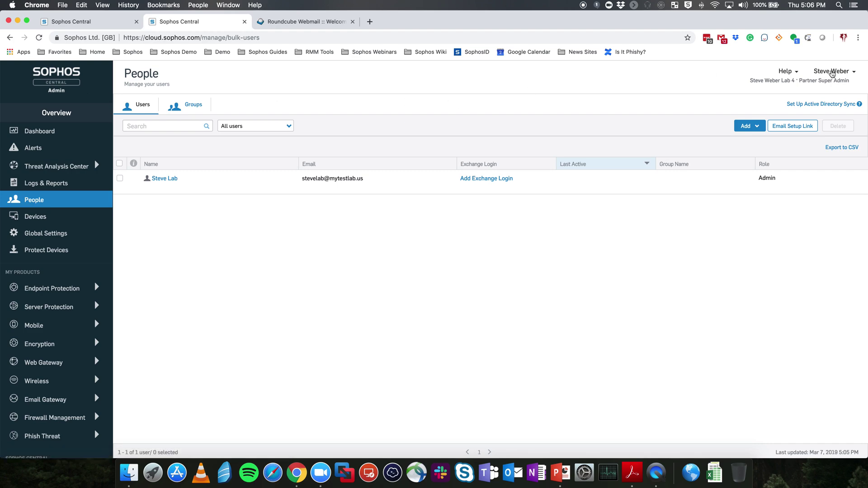
pyautogui.click(831, 73)
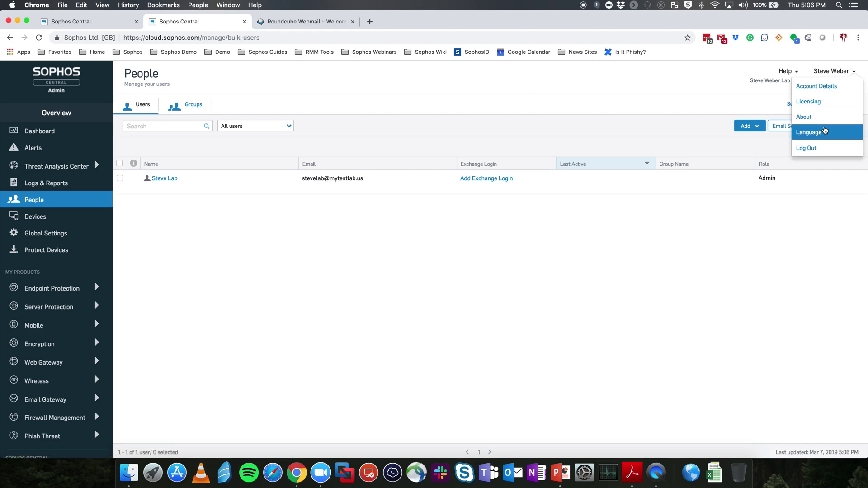
pyautogui.click(808, 149)
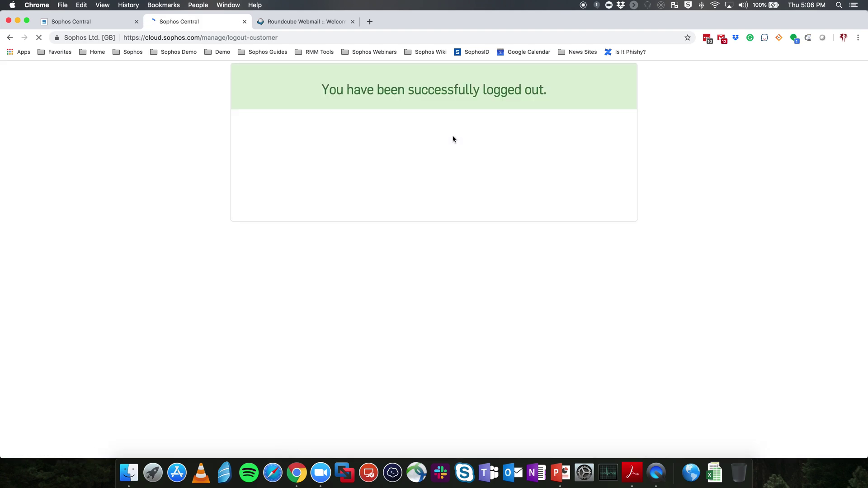
pyautogui.click(244, 22)
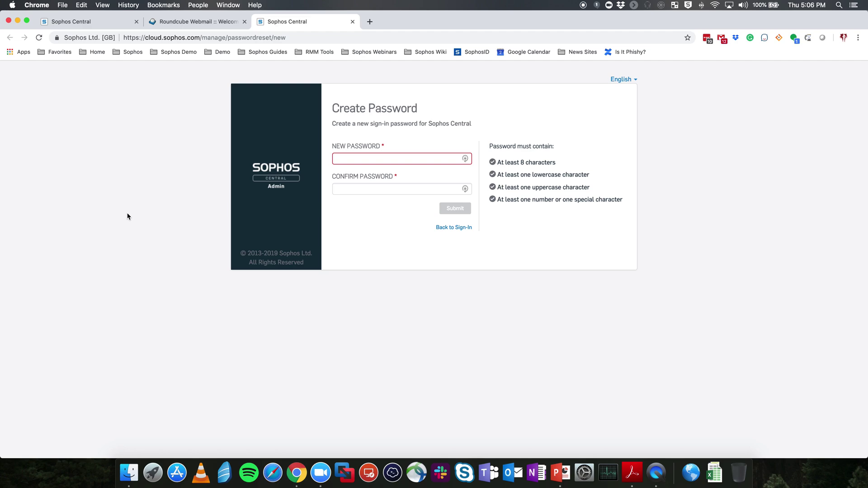
# - Enter and confirm the new admin account password, then submit it
pyautogui.click(360, 162)
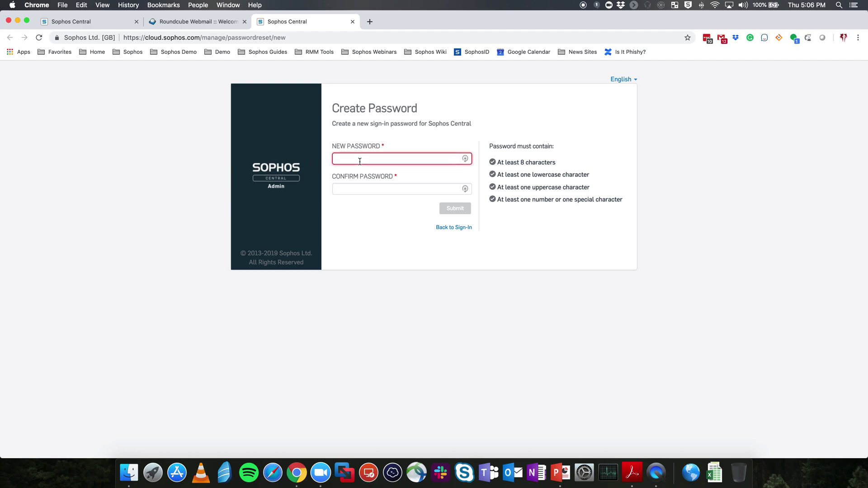
pyautogui.write('••••••••')
pyautogui.press('Tab')
pyautogui.write('••••••••')
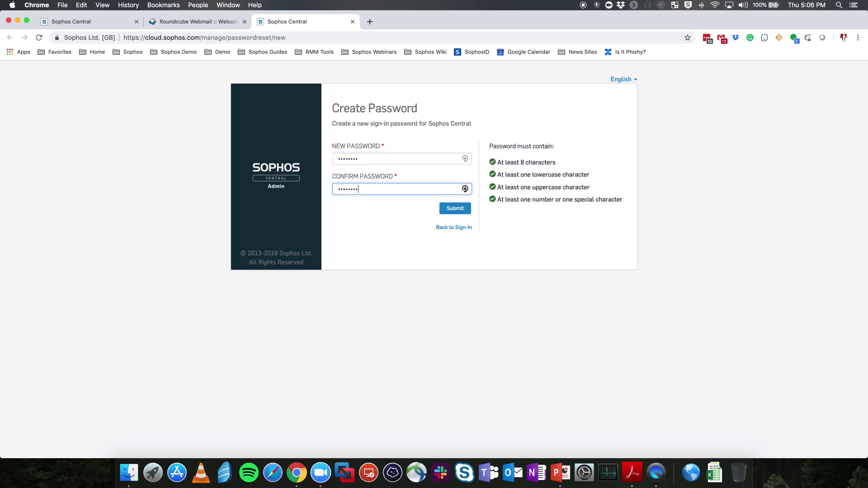
pyautogui.click(457, 212)
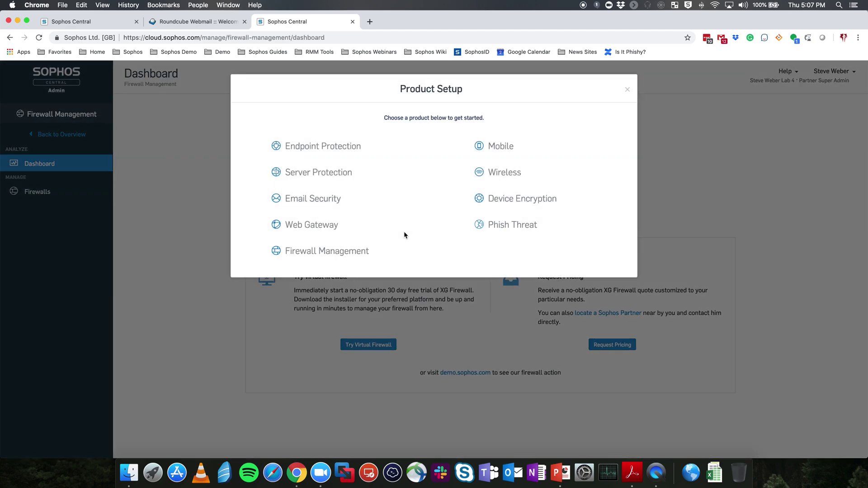
# - Close Product Setup, return to the overview, and open the People page
pyautogui.click(627, 90)
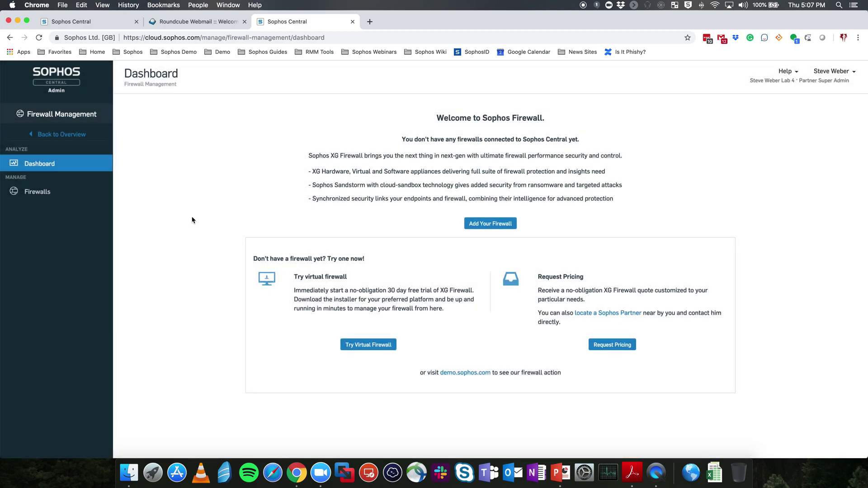
pyautogui.click(70, 137)
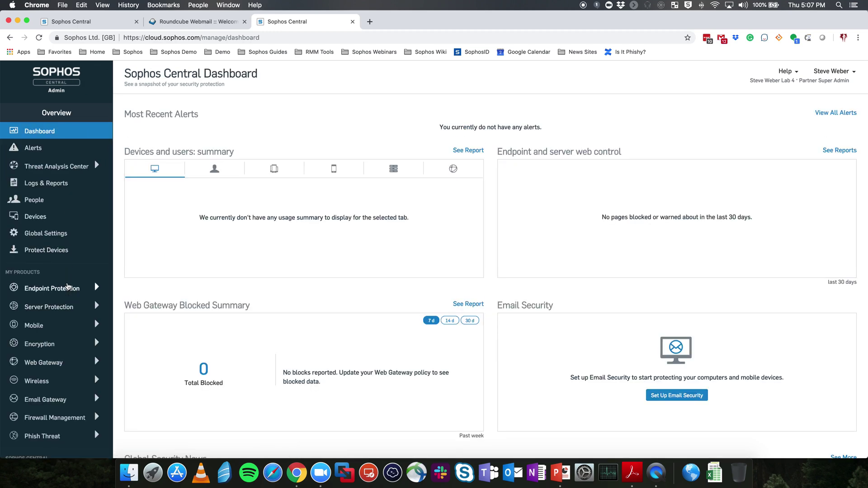
pyautogui.click(34, 203)
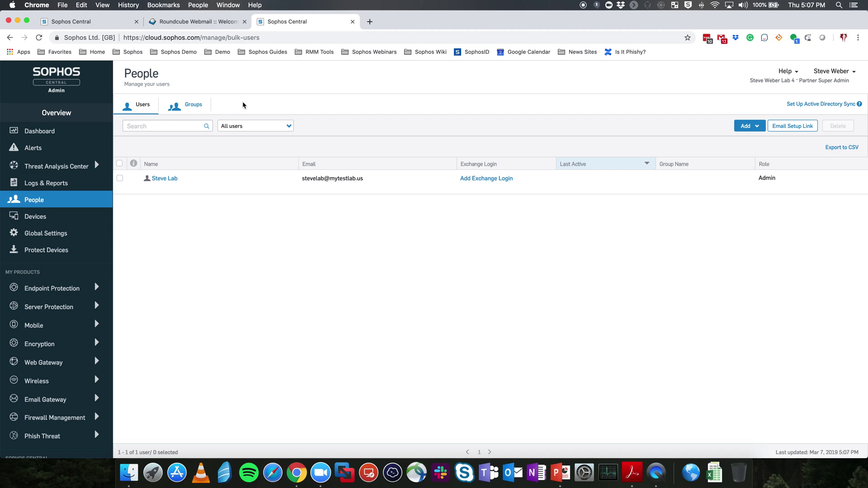
# - Sign in to the Webinar Firewall 1 console as admin, declining the LastPass save prompt
pyautogui.click(369, 22)
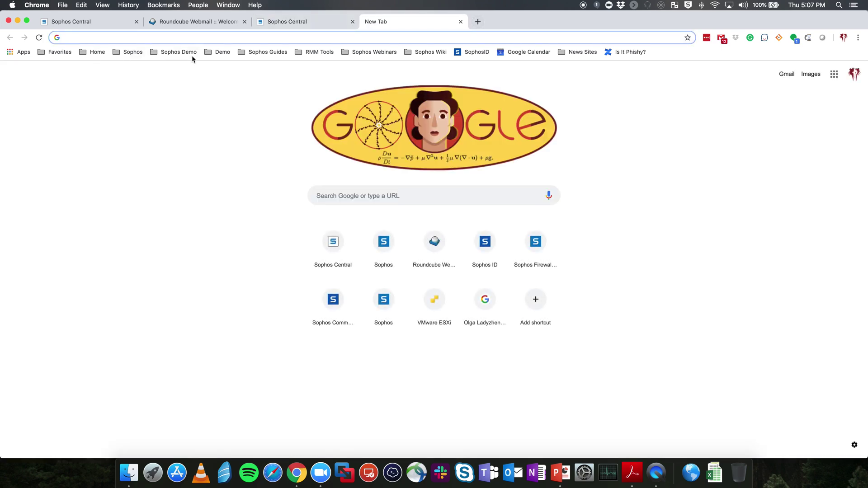
pyautogui.click(217, 54)
pyautogui.click(230, 69)
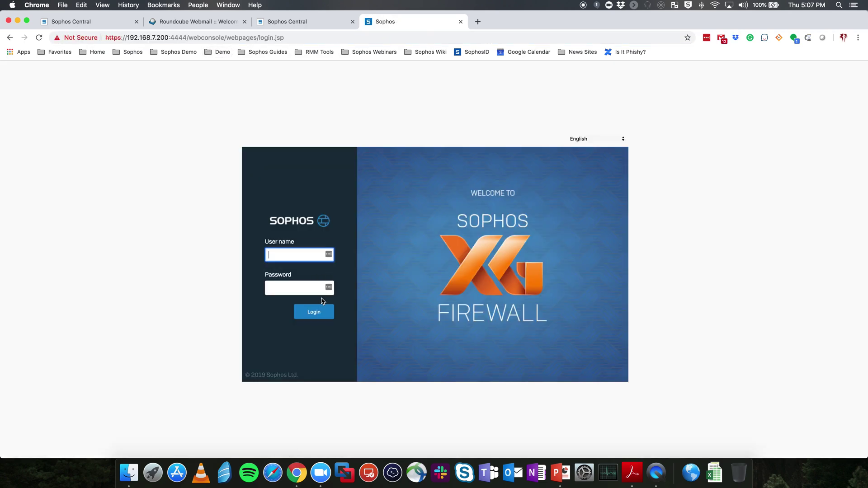
pyautogui.write('admin')
pyautogui.press('Tab')
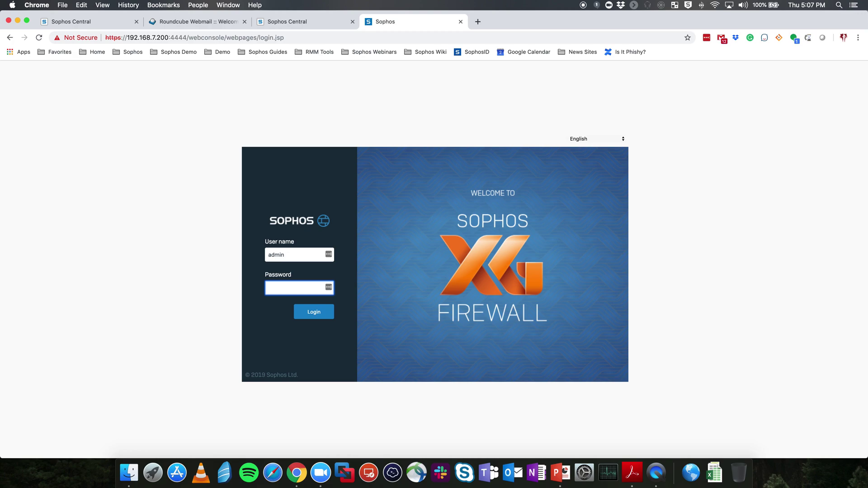
pyautogui.write('******')
pyautogui.press('Return')
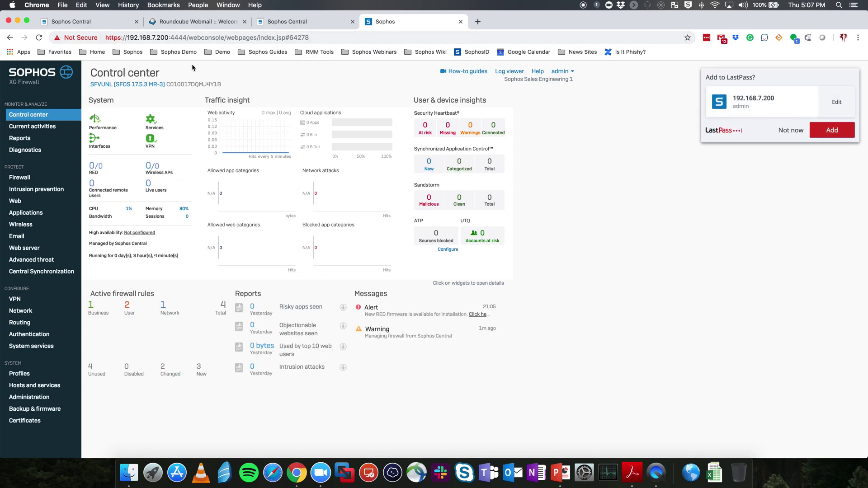
pyautogui.click(790, 131)
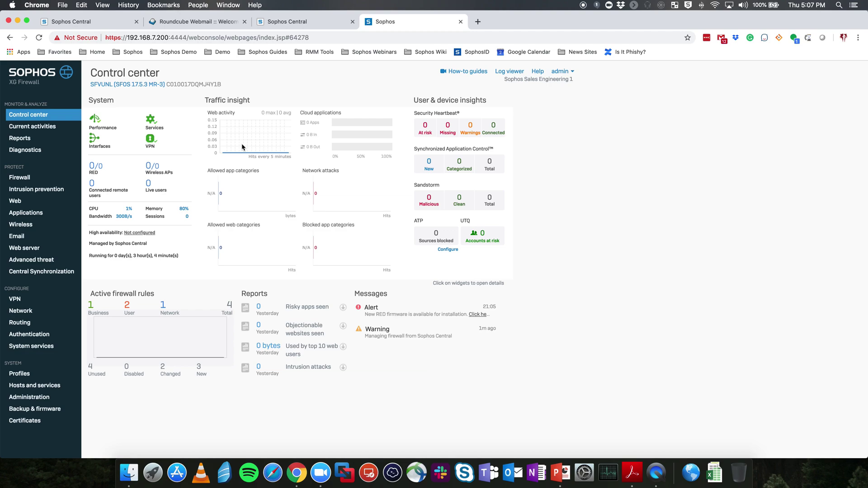
# - Glance at the Sophos Central People page, then open the firewall's Central Synchronization settings
pyautogui.click(307, 23)
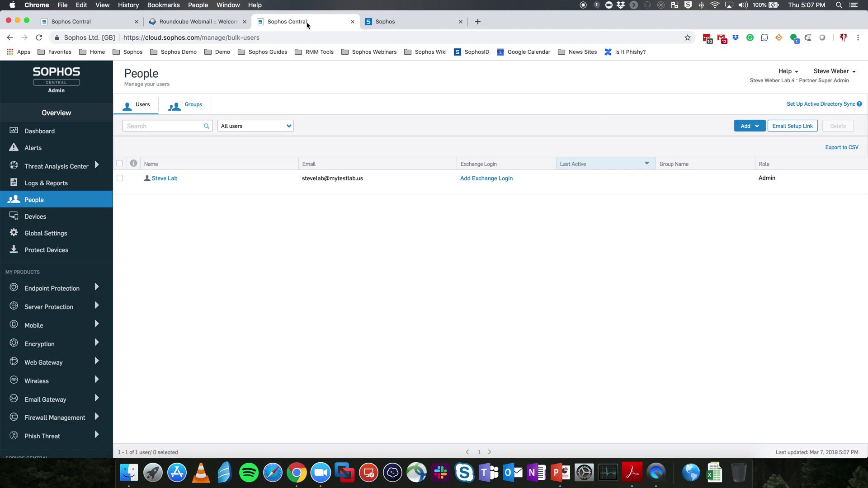
pyautogui.click(401, 23)
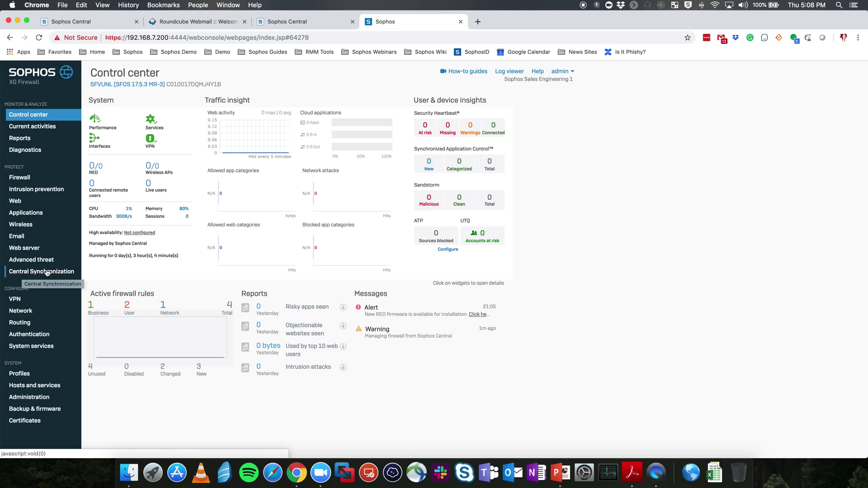
pyautogui.click(49, 272)
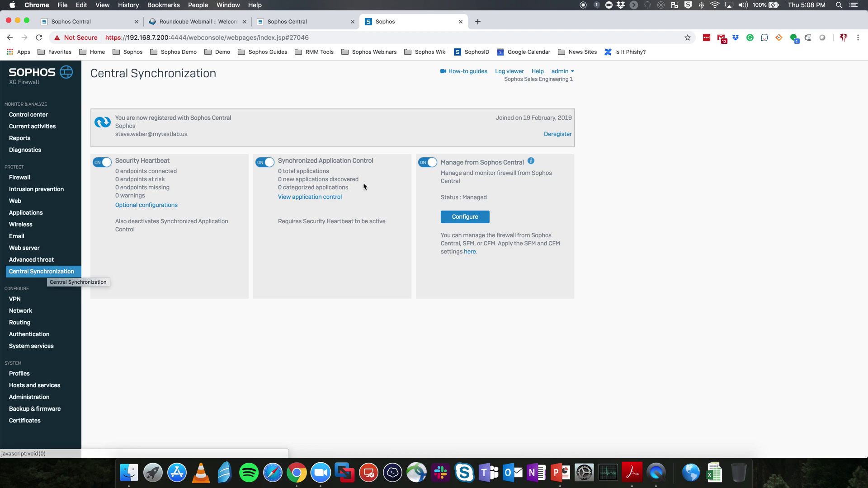
# - Deregister the firewall from Sophos Central and return to its Control center
pyautogui.click(554, 135)
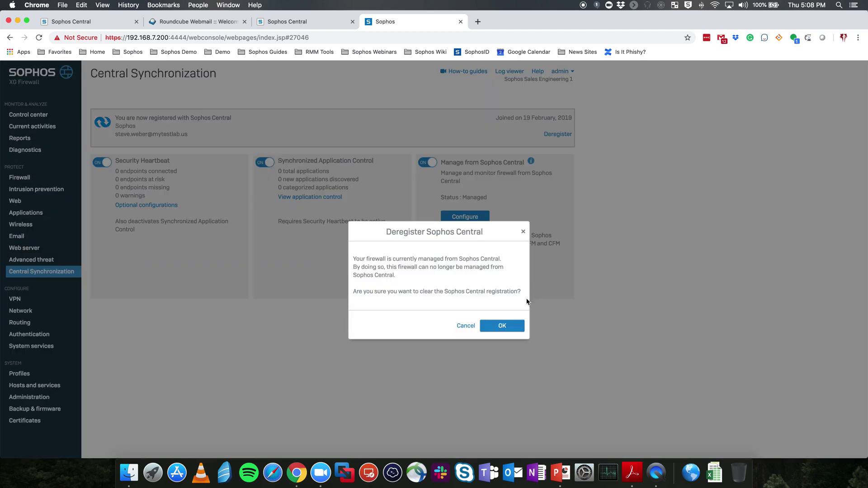
pyautogui.click(505, 325)
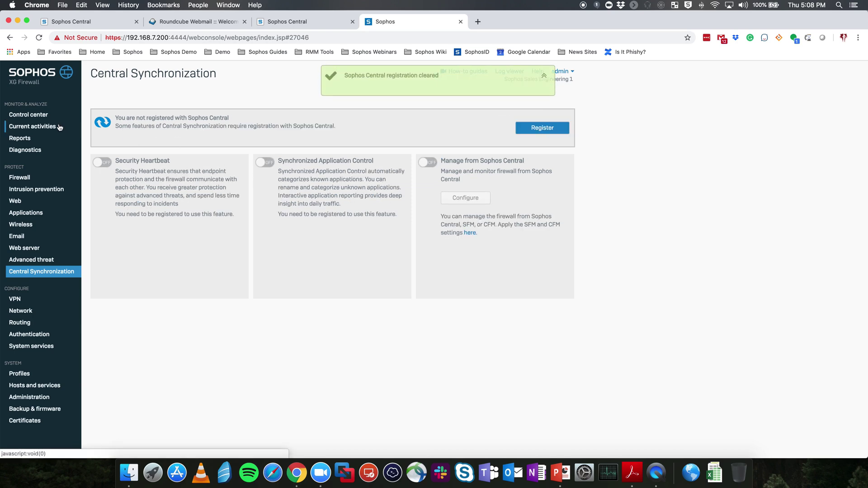
pyautogui.click(36, 117)
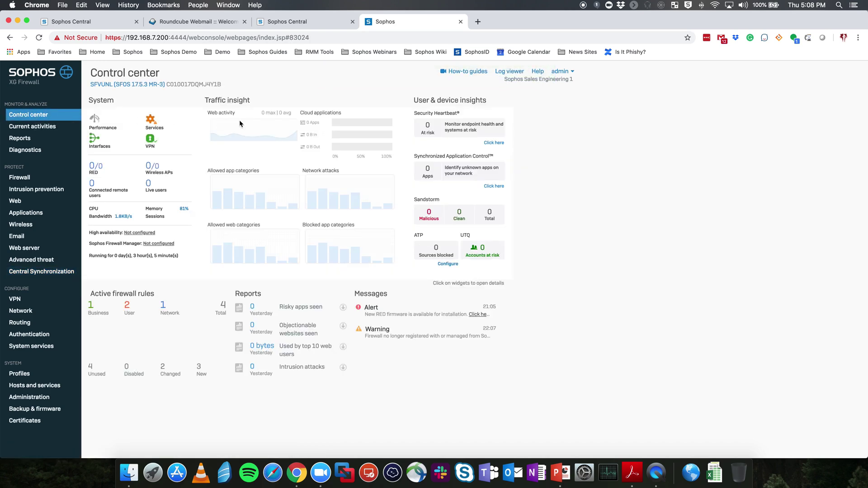
pyautogui.click(311, 26)
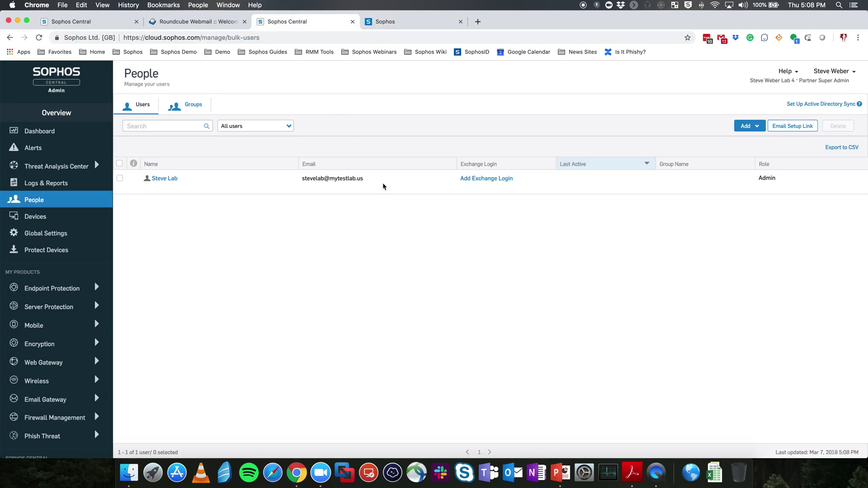
pyautogui.click(400, 25)
pyautogui.click(312, 25)
pyautogui.click(395, 25)
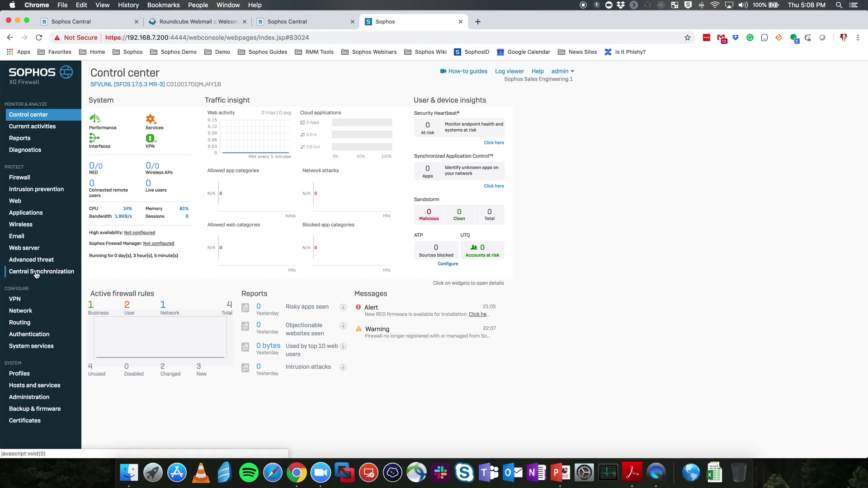
# - Register the firewall with Sophos Central using the new admin's e-mail and password, declining LastPass
pyautogui.click(51, 271)
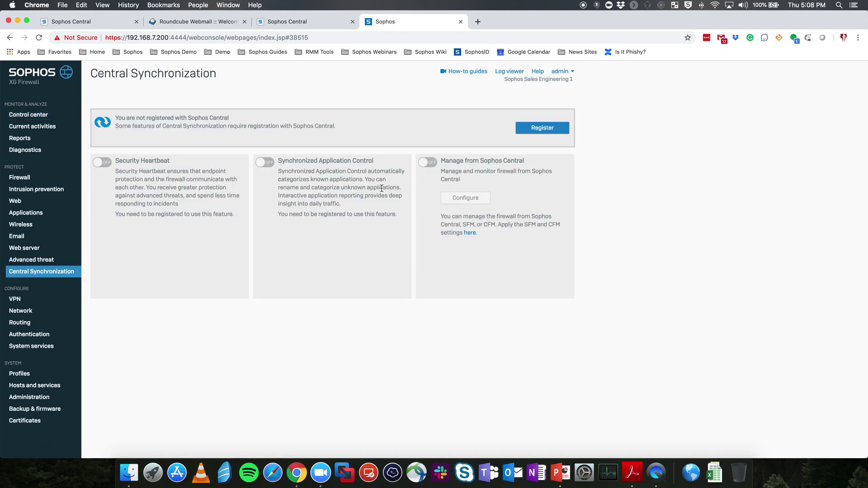
pyautogui.click(540, 134)
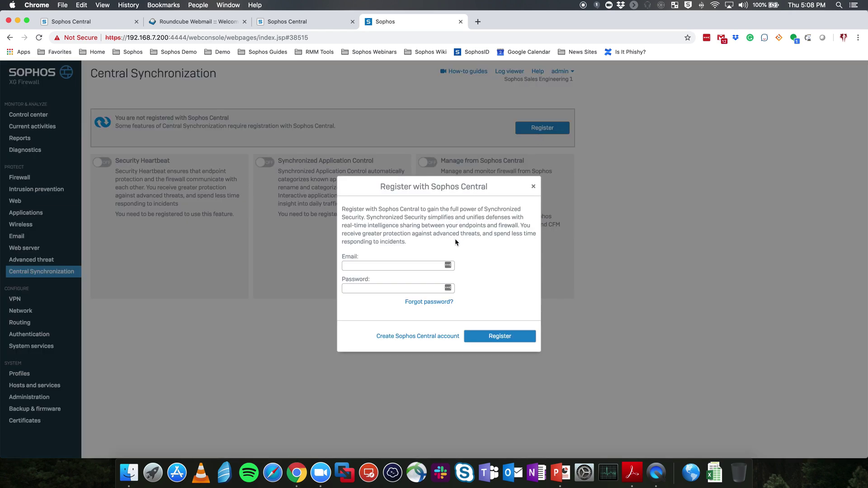
pyautogui.click(394, 266)
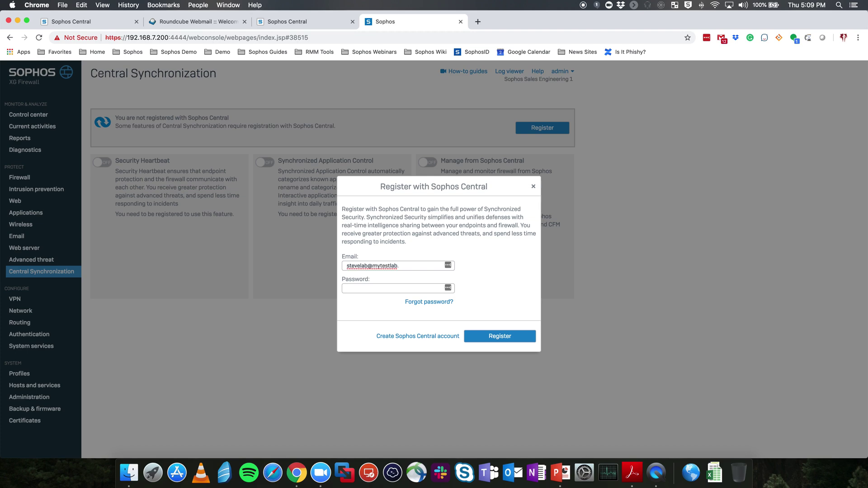
pyautogui.press('Tab')
pyautogui.click(496, 334)
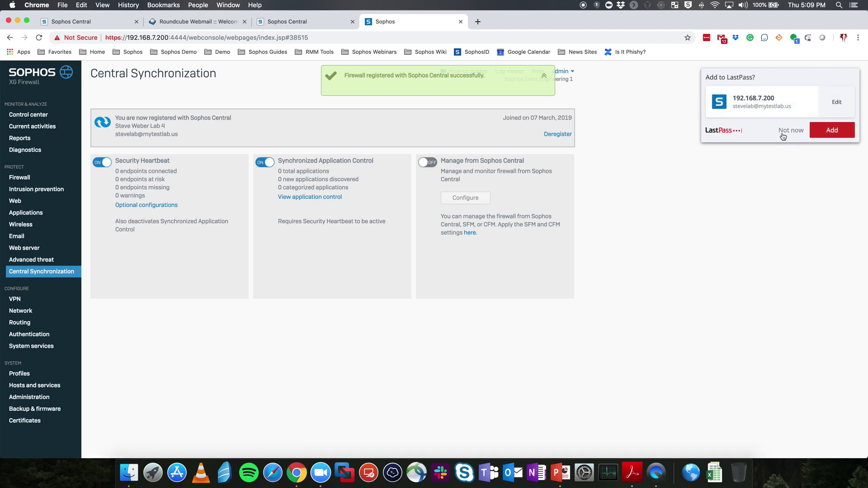
pyautogui.click(786, 131)
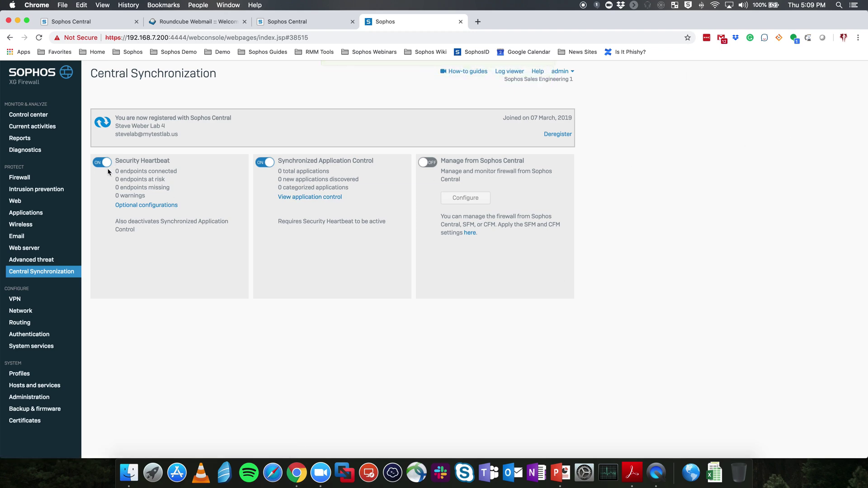
pyautogui.moveTo(111, 171)
# - View the Registered Firewall Appliances list under Sophos Central's Global Settings
pyautogui.click(301, 24)
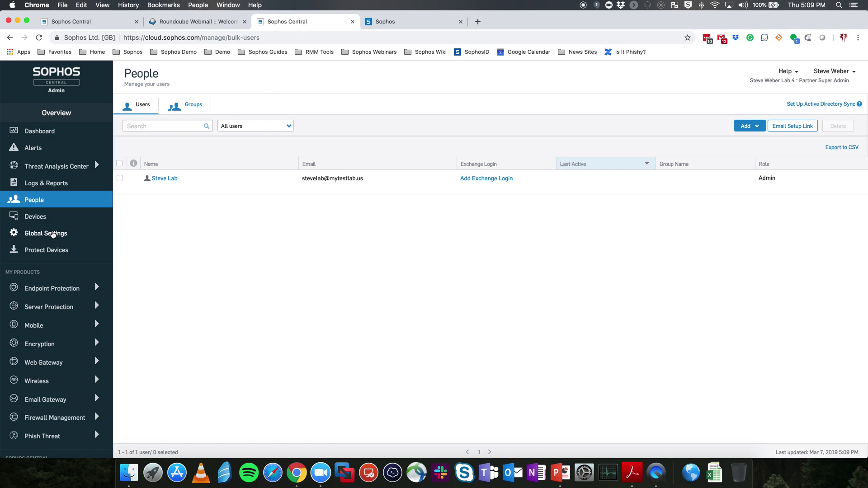
pyautogui.click(46, 233)
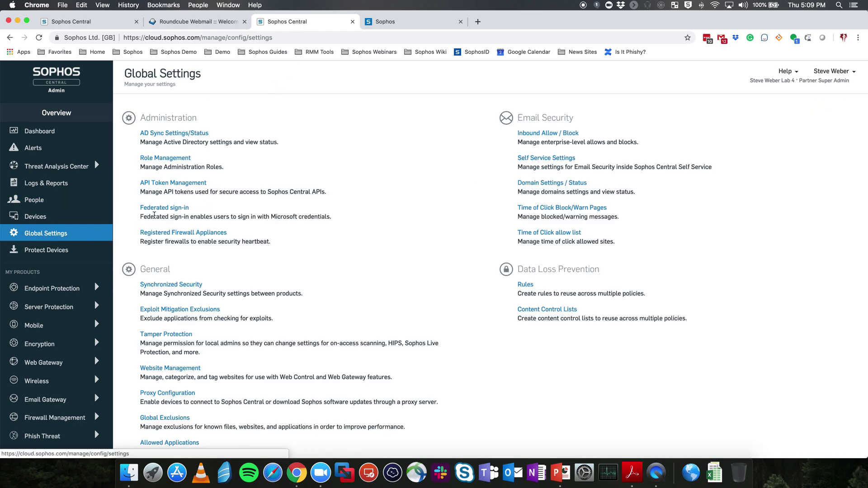
pyautogui.click(179, 233)
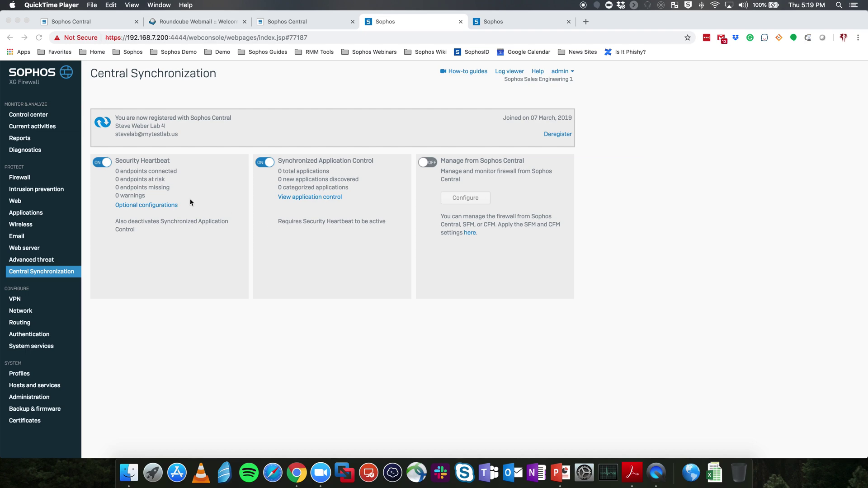
# - Start a new user/network firewall rule named 'LAN to WAN'
pyautogui.click(25, 180)
pyautogui.click(25, 180)
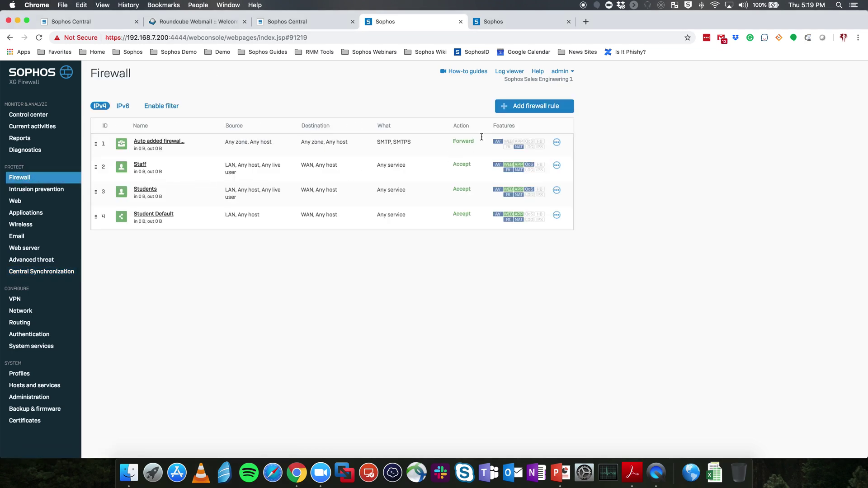
pyautogui.click(521, 110)
pyautogui.click(509, 134)
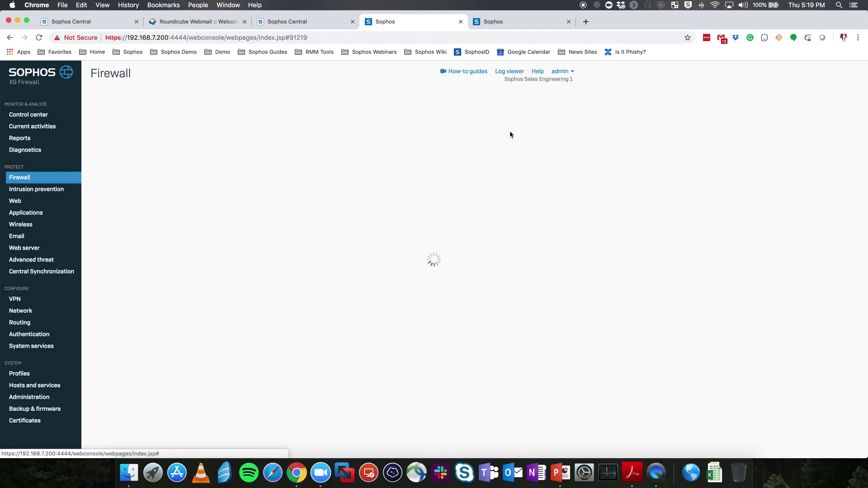
pyautogui.write('LAN')
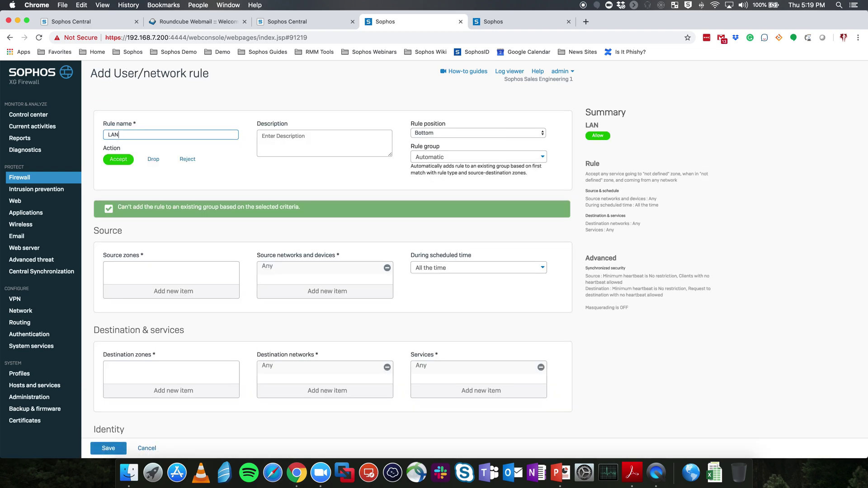
pyautogui.write(' to WAN')
# - Set the rule group to None, source zone LAN and destination zone WAN
pyautogui.click(470, 158)
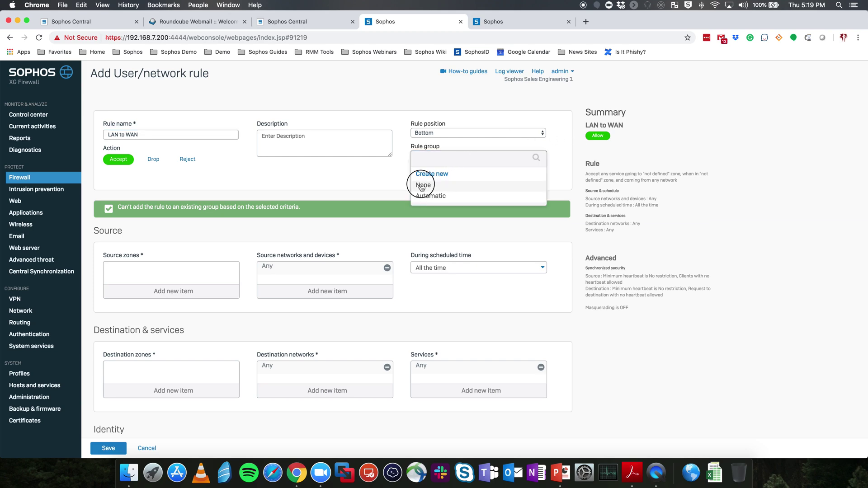
pyautogui.click(422, 186)
pyautogui.click(175, 256)
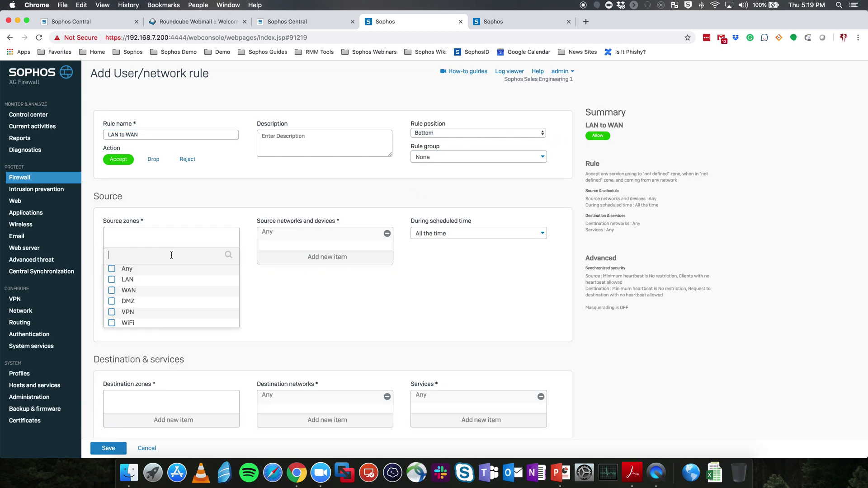
pyautogui.click(111, 281)
pyautogui.click(165, 334)
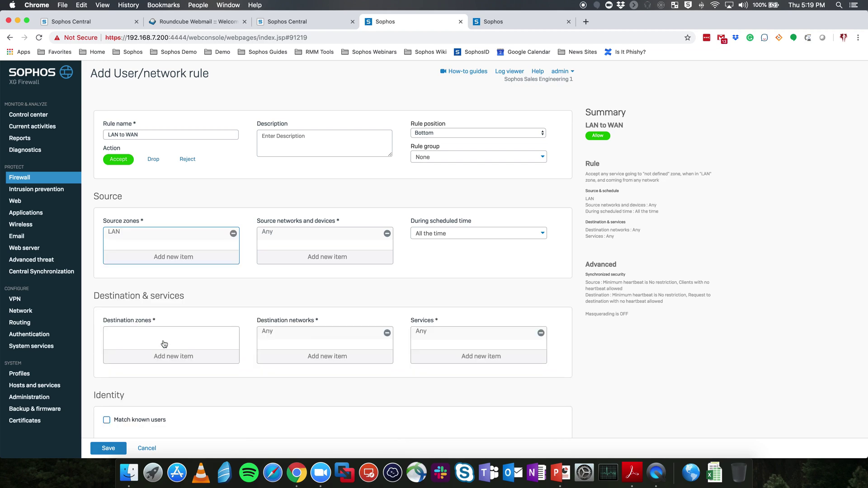
pyautogui.click(162, 358)
pyautogui.click(112, 389)
pyautogui.click(155, 434)
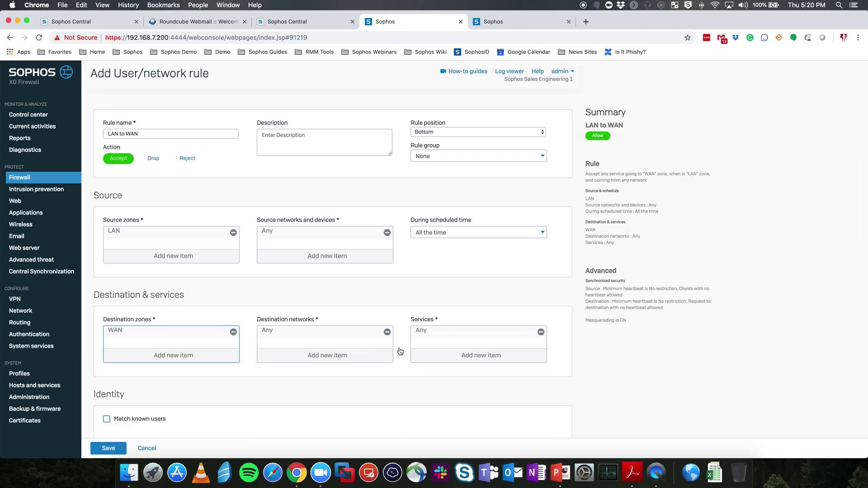
# - Set the rule's Minimum source HB permitted to YELLOW, after first choosing GREEN
pyautogui.scroll(-10, 322, 401)
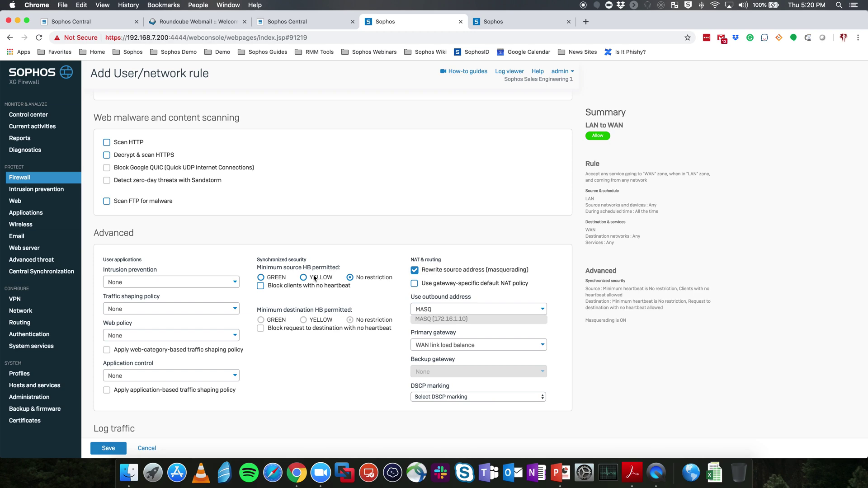
pyautogui.click(261, 278)
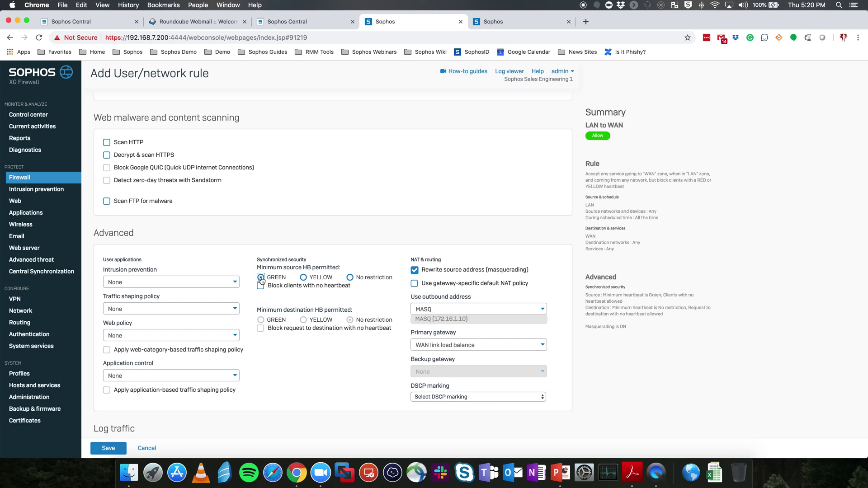
pyautogui.click(303, 278)
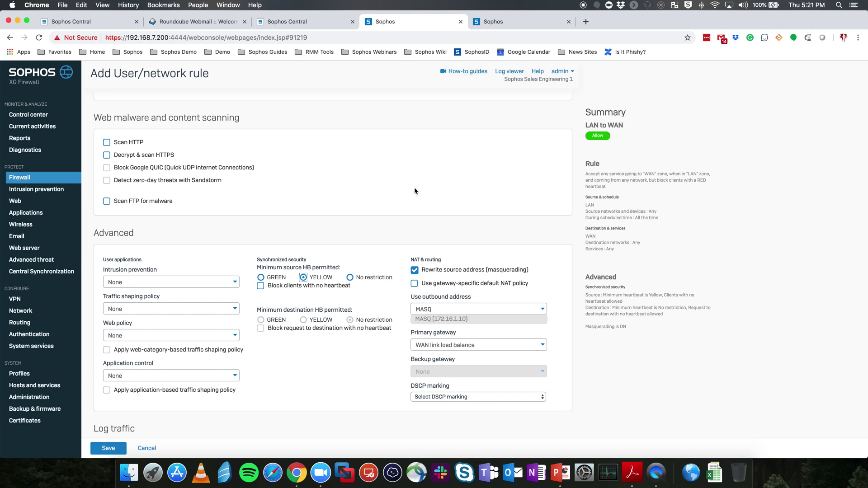
# - On the second firewall's Control center, open the Synchronized Application Control 'New' list
pyautogui.click(510, 26)
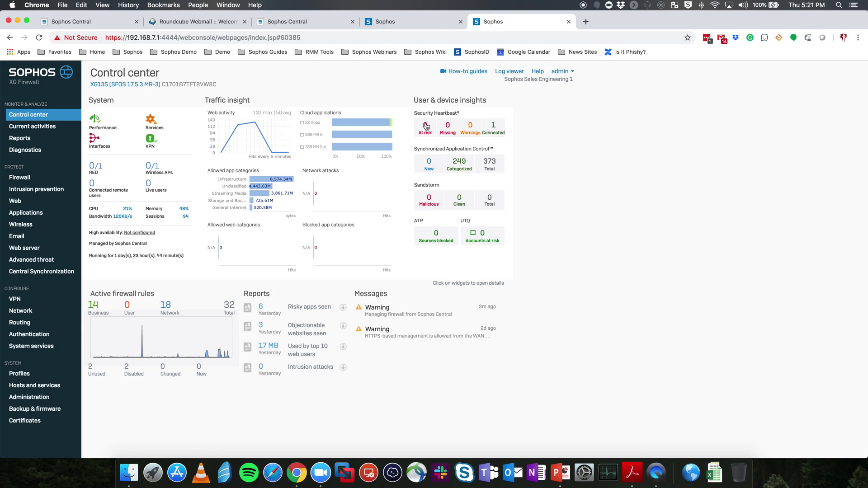
pyautogui.click(432, 164)
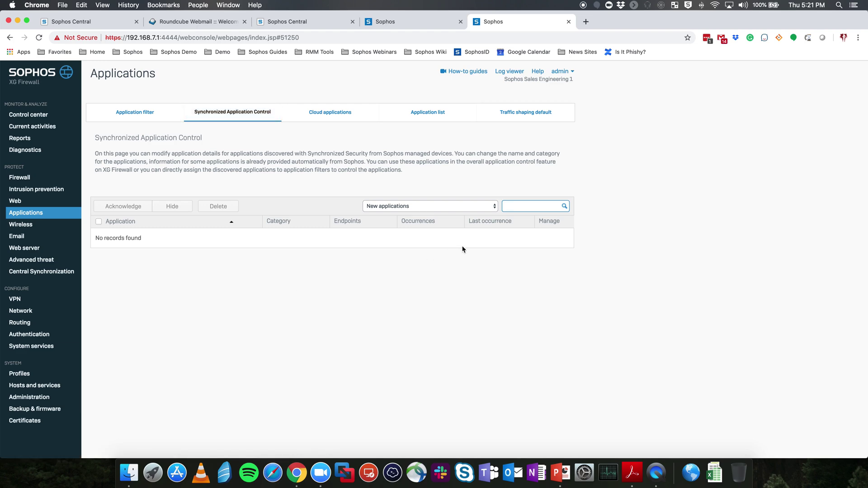
# - Change the application filter from New applications to All applications
pyautogui.click(417, 208)
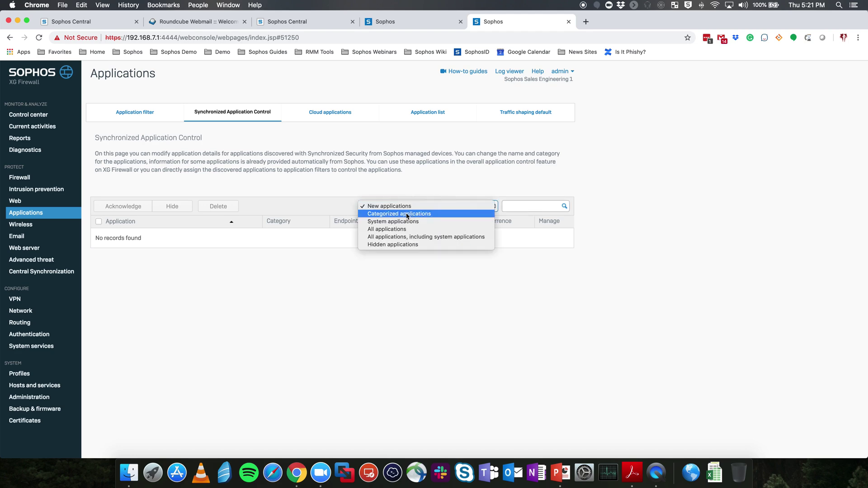
pyautogui.click(389, 229)
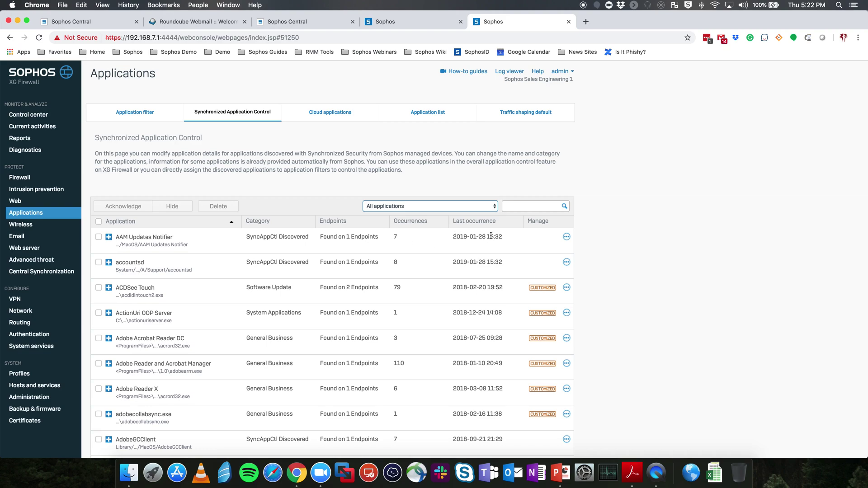
# - Customize AAM Updates Notifier, setting its Application category to Network Services, and apply
pyautogui.click(567, 238)
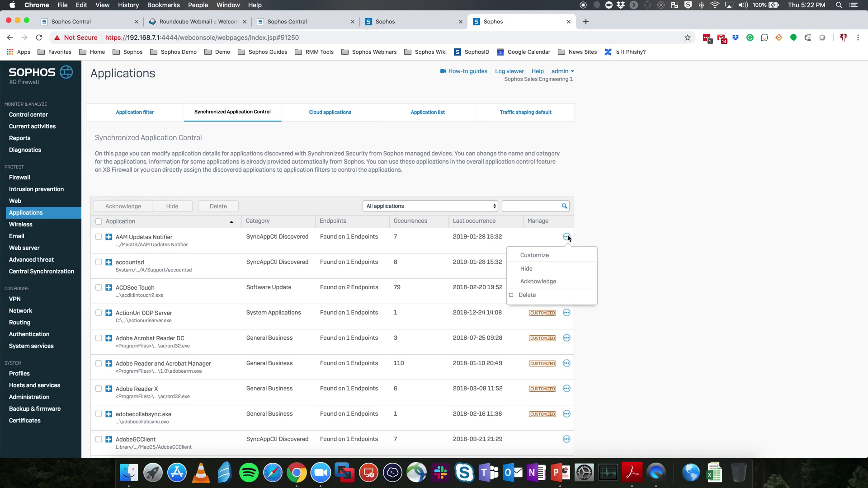
pyautogui.click(538, 258)
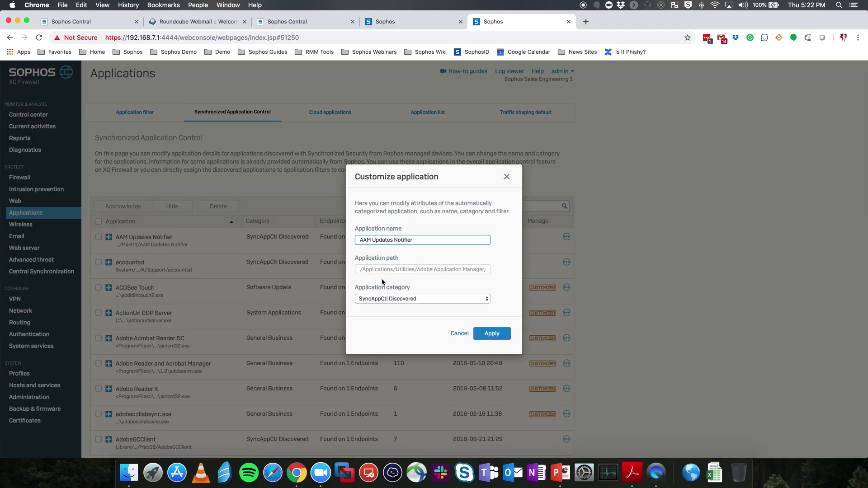
pyautogui.click(428, 300)
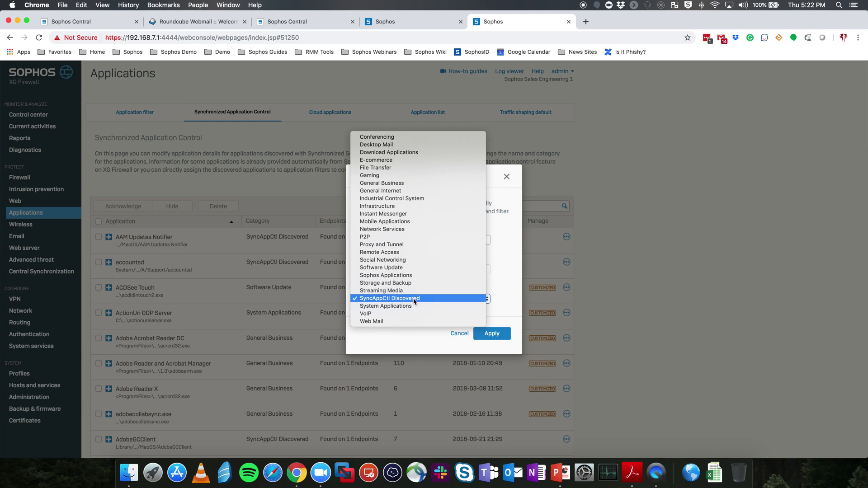
pyautogui.click(394, 231)
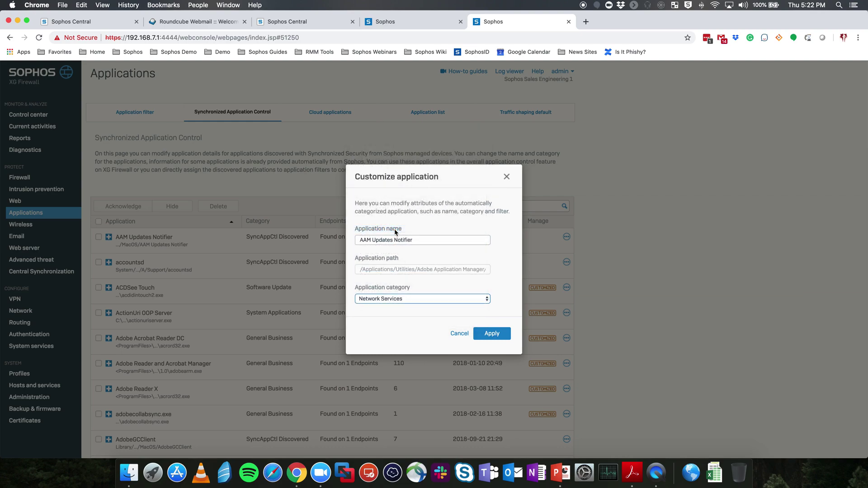
pyautogui.click(494, 335)
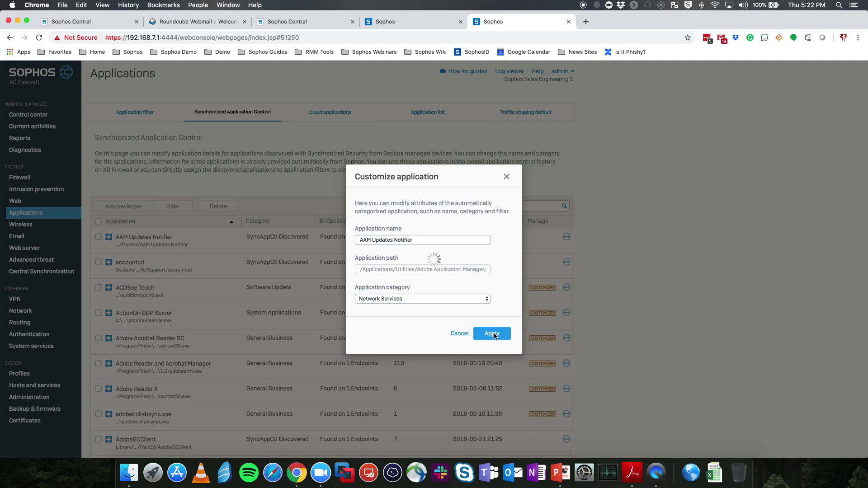